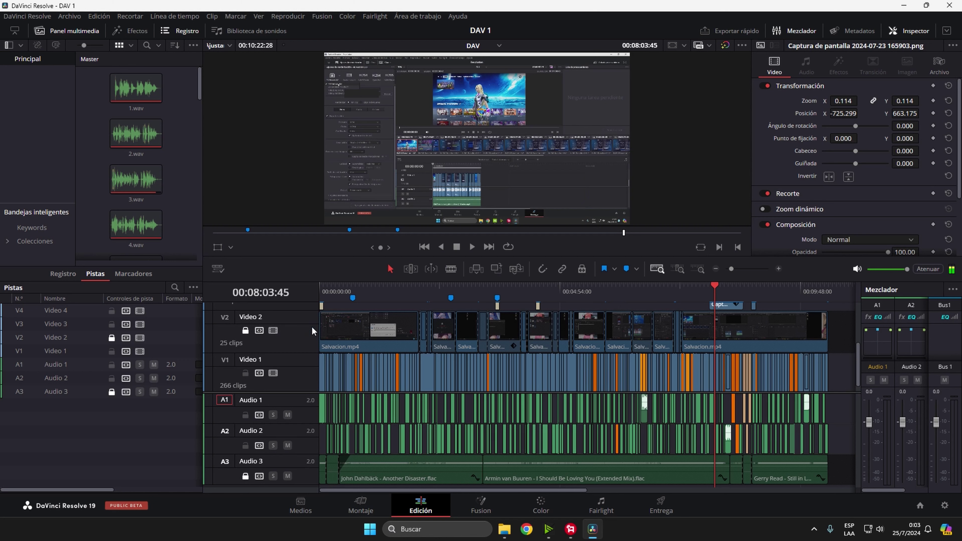
# Disable the Video 2 track's picture and move the playhead back to about 00:01:35.
pyautogui.click(272, 329)
pyautogui.click(397, 296)
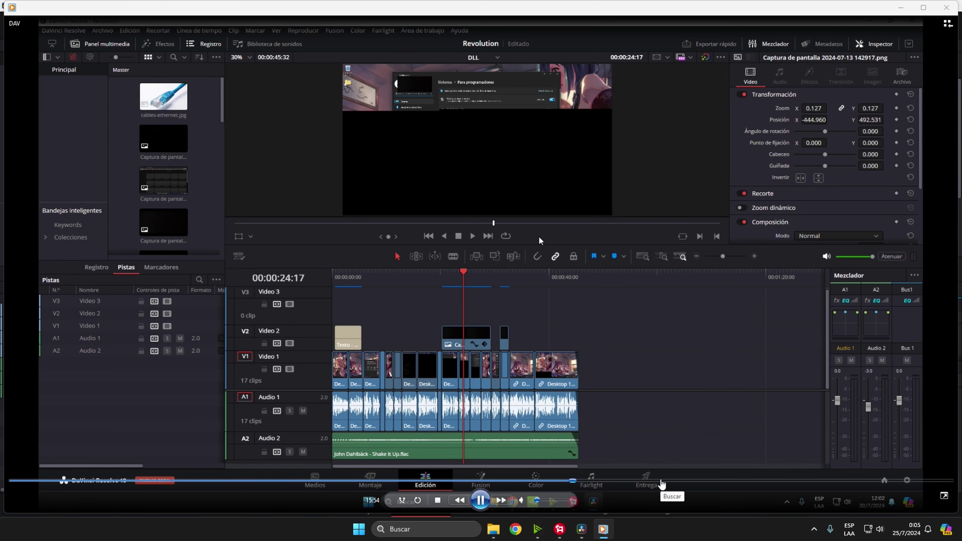
# Skim the recording at 18:27, the render page part and 04:59, then close the player.
pyautogui.click(660, 480)
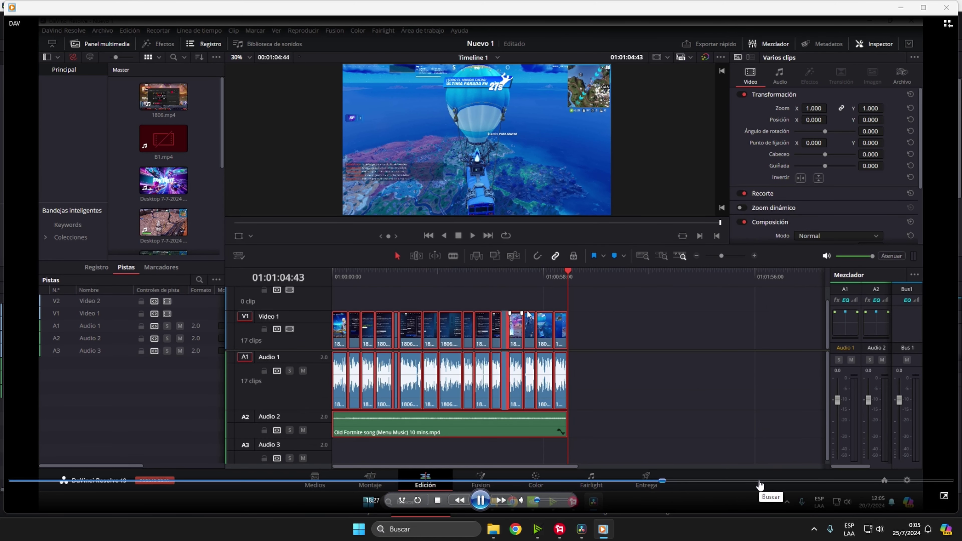
pyautogui.click(757, 480)
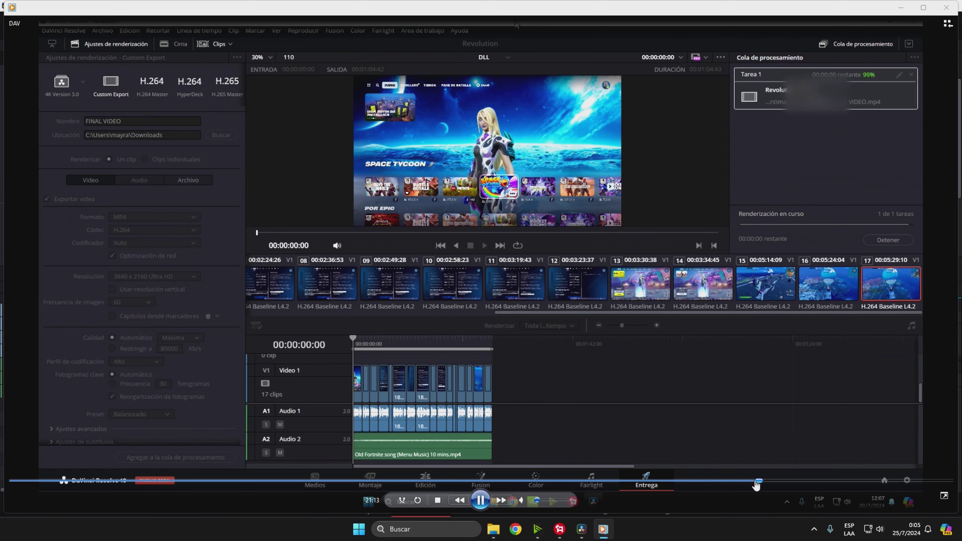
pyautogui.click(192, 481)
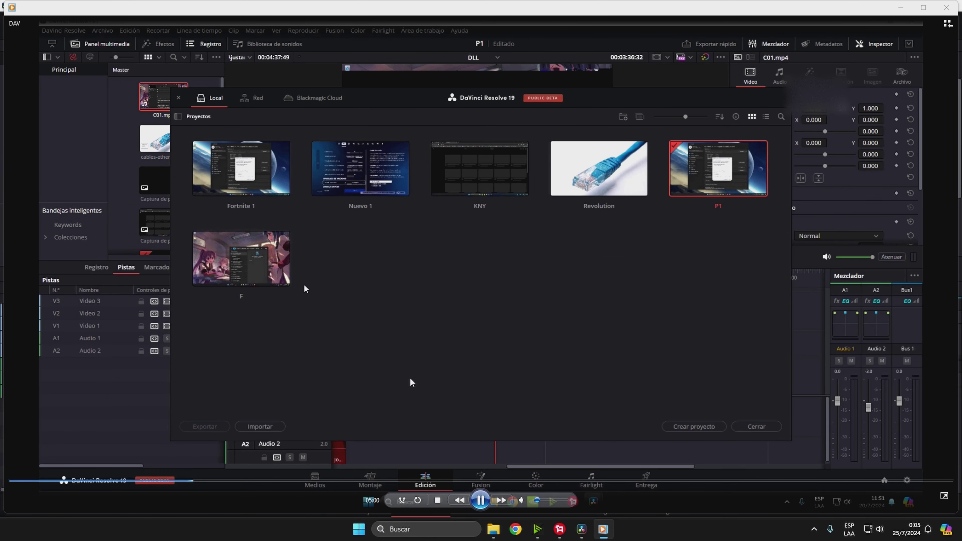
pyautogui.hotkey('alt', 'F4')
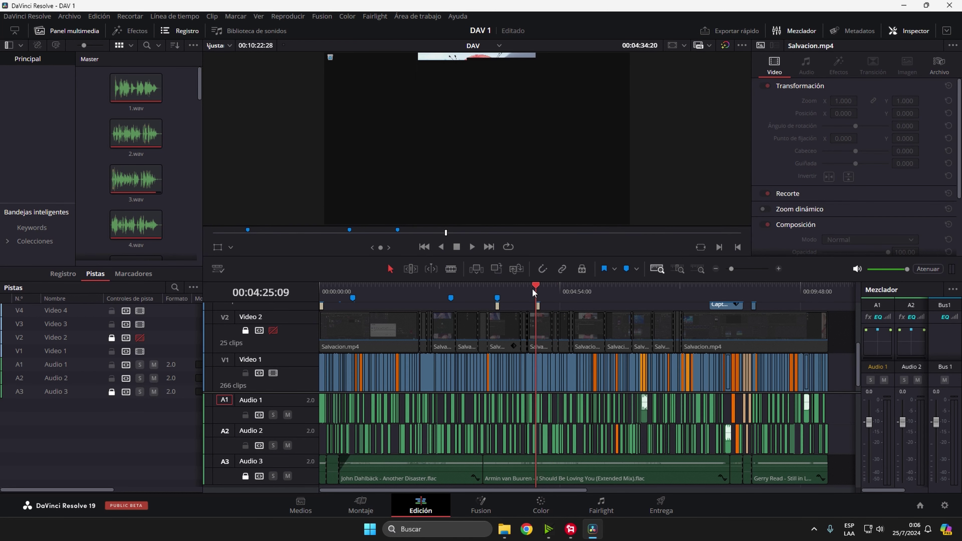
# Move the playhead to 00:04:23:55, then minimize Resolve to show the desktop.
pyautogui.click(532, 290)
pyautogui.click(534, 288)
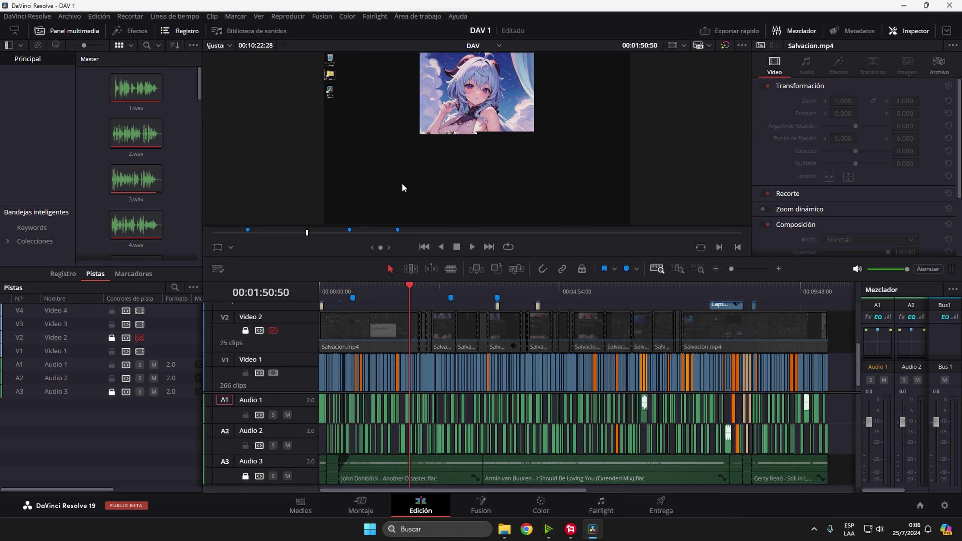
pyautogui.press('super+d')
pyautogui.moveTo(595, 528)
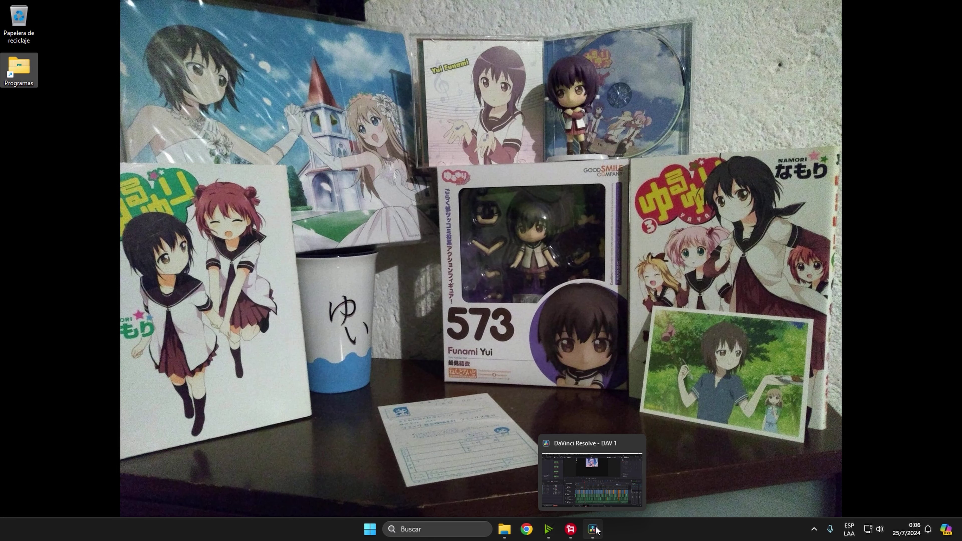
# Restore the Action! recorder window from its taskbar preview.
pyautogui.click(568, 534)
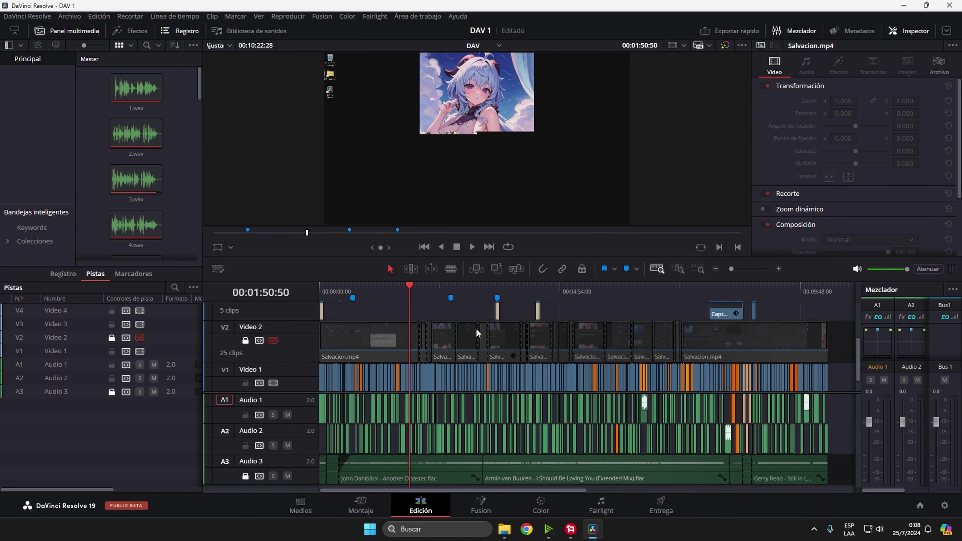
# Check the E:\Action\DAV folder, then open the DAV video's watch page from YouTube Studio.
pyautogui.hotkey('alt', 'Tab')
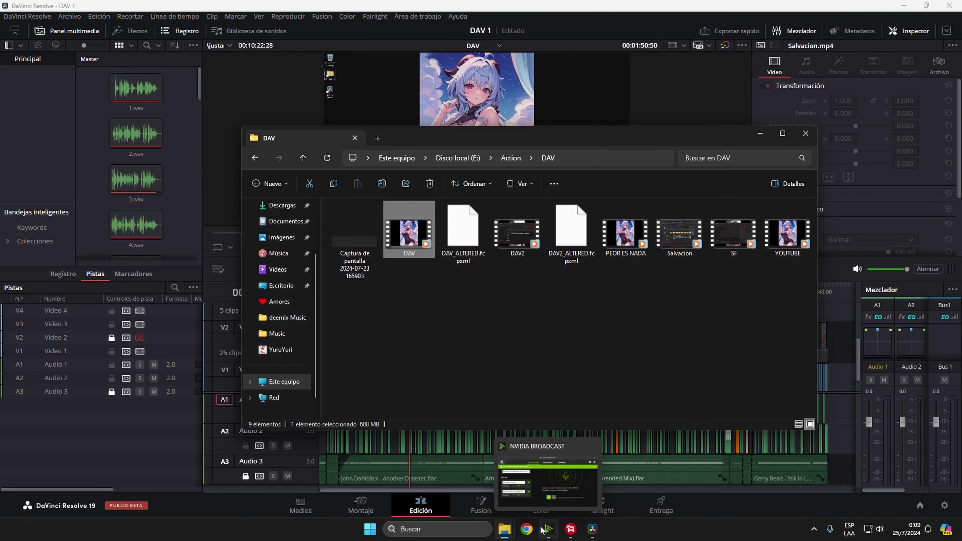
pyautogui.click(526, 529)
pyautogui.click(295, 226)
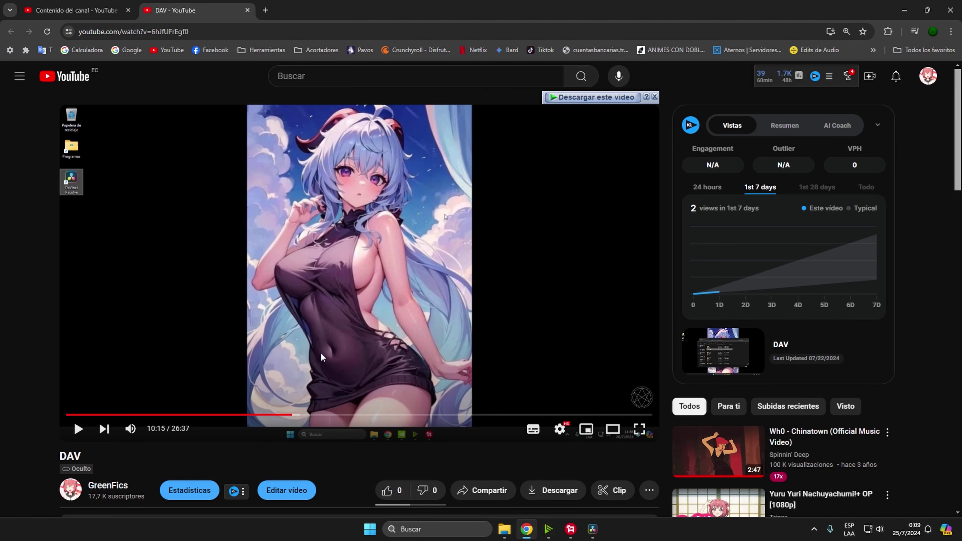
# Set the DAV video to 1080p60 playback, check its downloadable files, and return to Explorer.
pyautogui.scroll(-3, 314, 305)
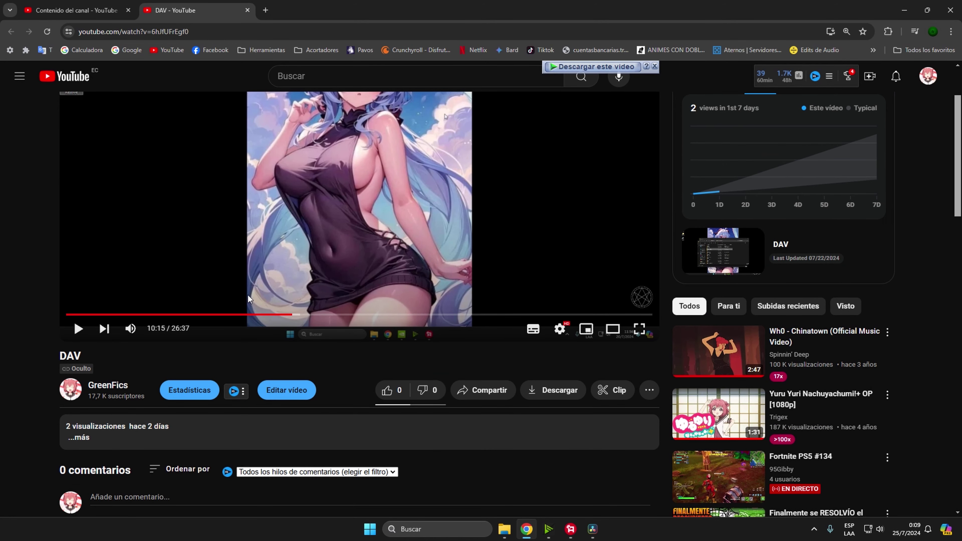
pyautogui.scroll(3, 273, 295)
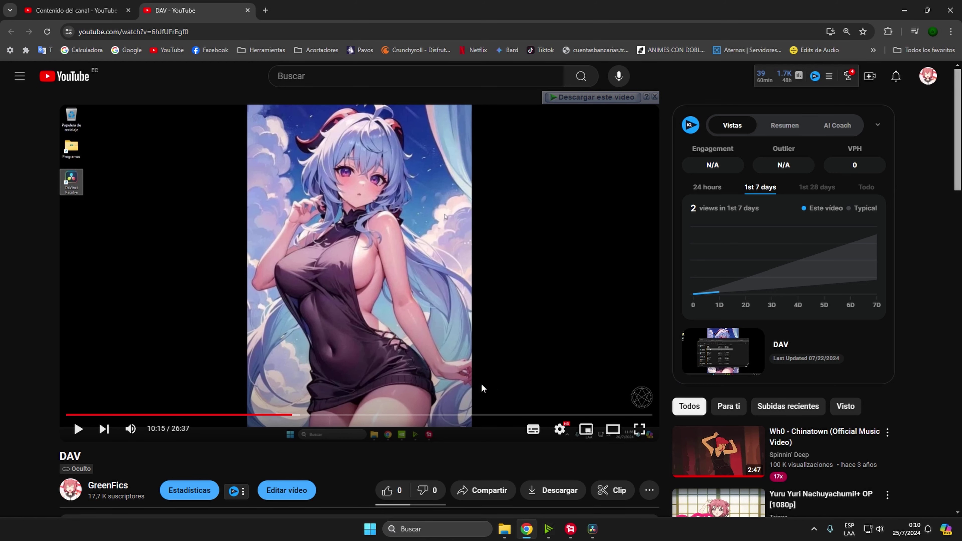
pyautogui.click(556, 431)
pyautogui.click(582, 394)
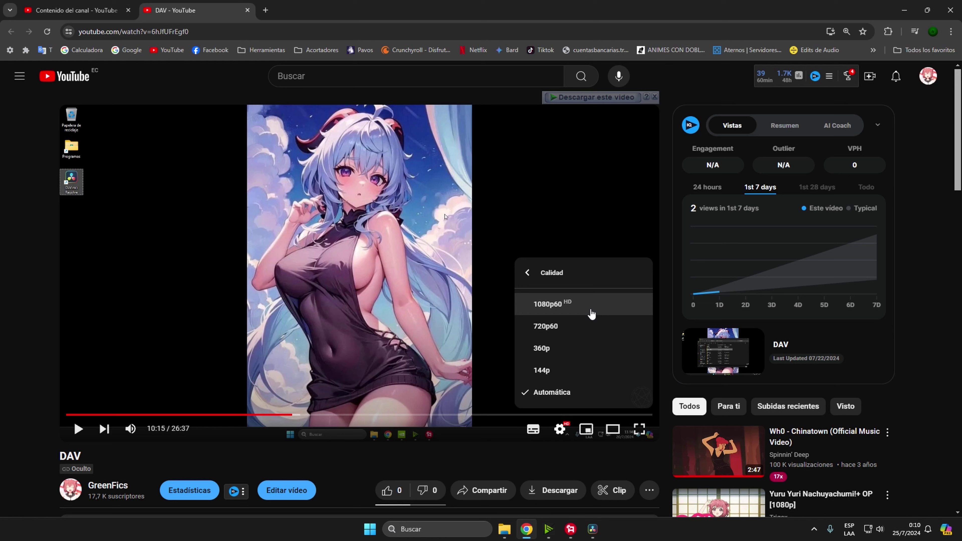
pyautogui.click(591, 314)
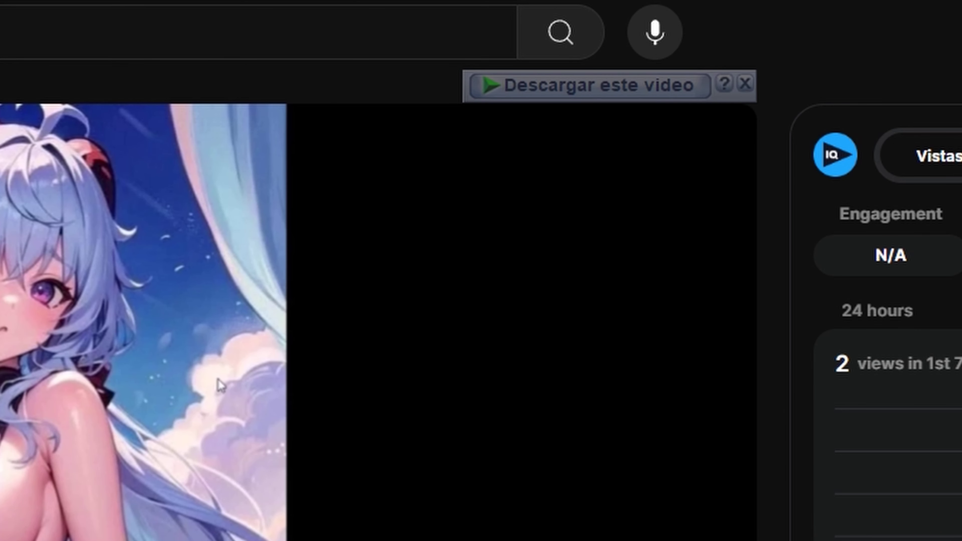
pyautogui.click(629, 94)
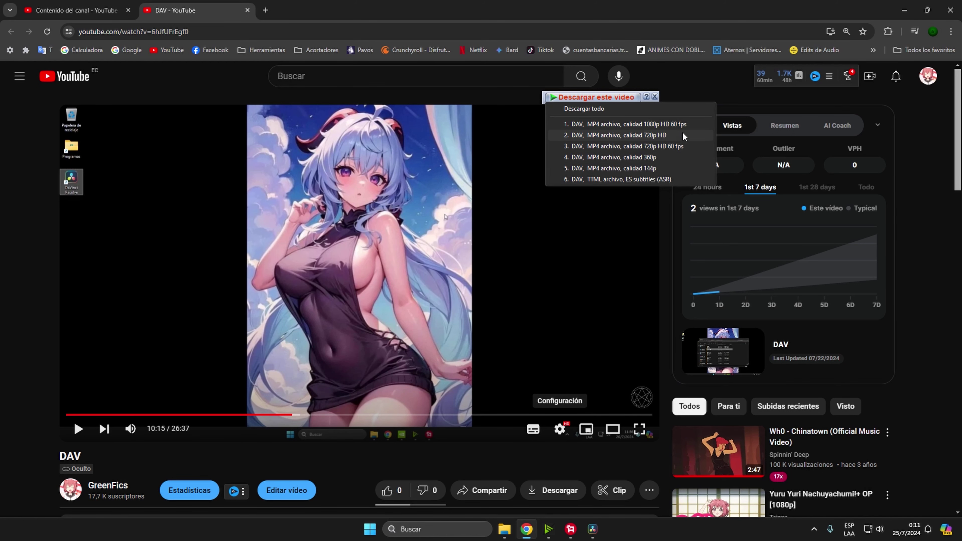
pyautogui.hotkey('alt', 'Tab')
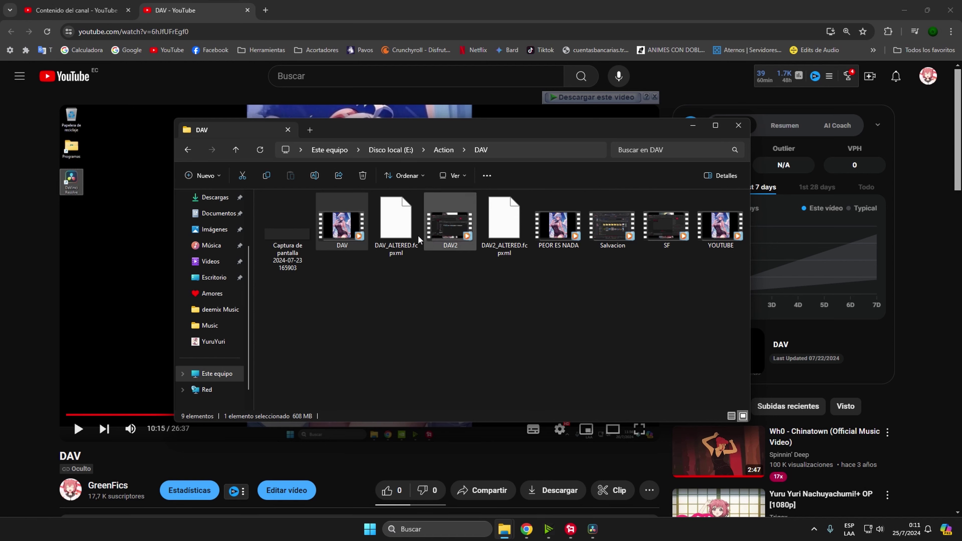
pyautogui.click(719, 225)
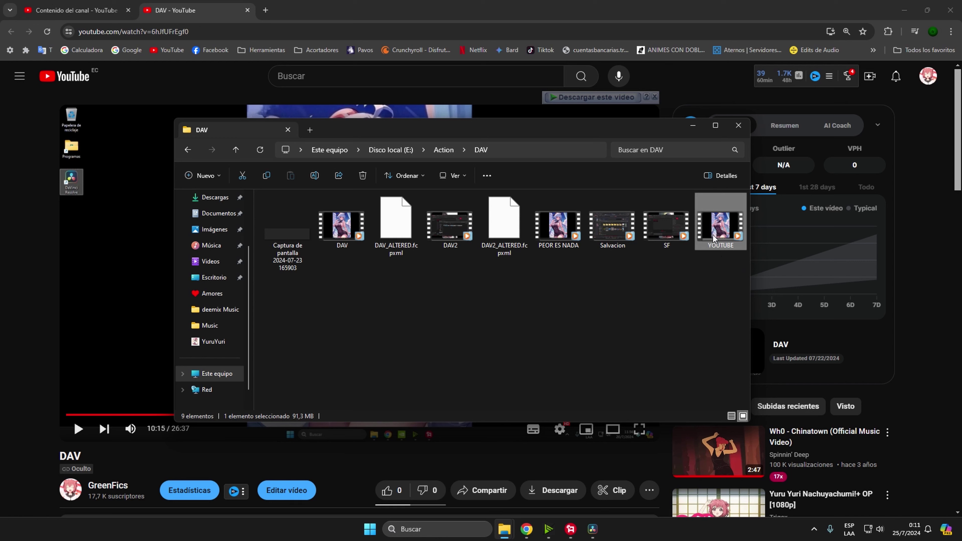
pyautogui.moveTo(725, 245)
pyautogui.keyDown('ctrl'); pyautogui.click(689, 217); pyautogui.keyUp('ctrl')
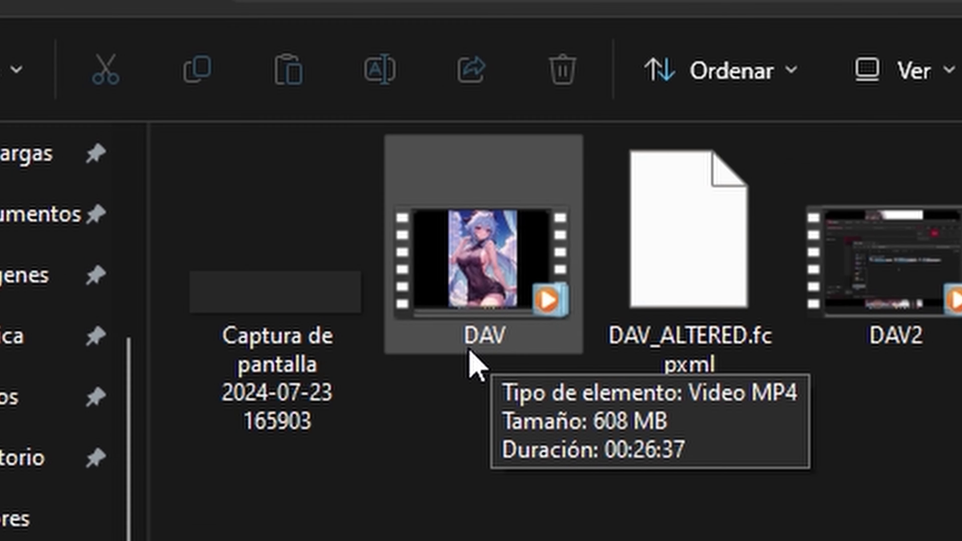
pyautogui.click(174, 278)
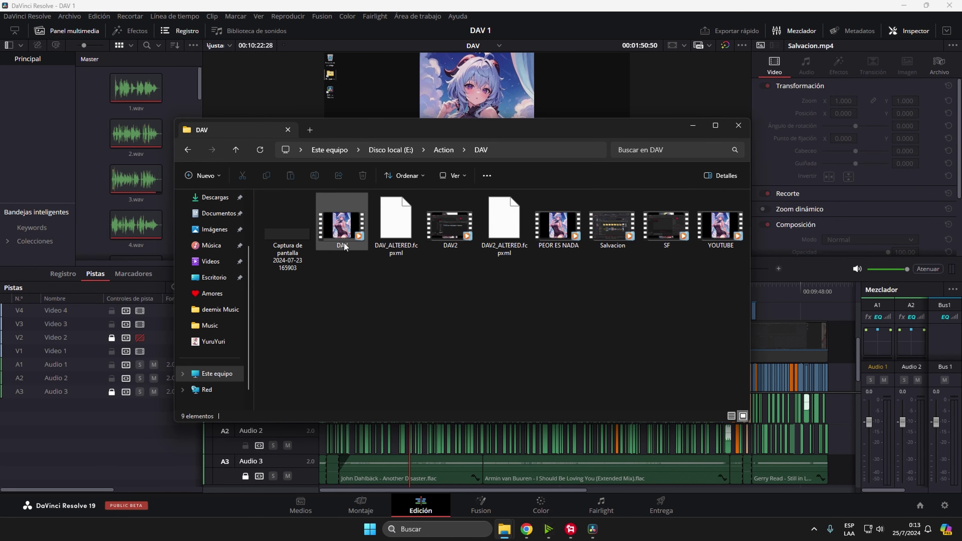
# Delete the original DAV export file from the folder.
pyautogui.click(343, 249)
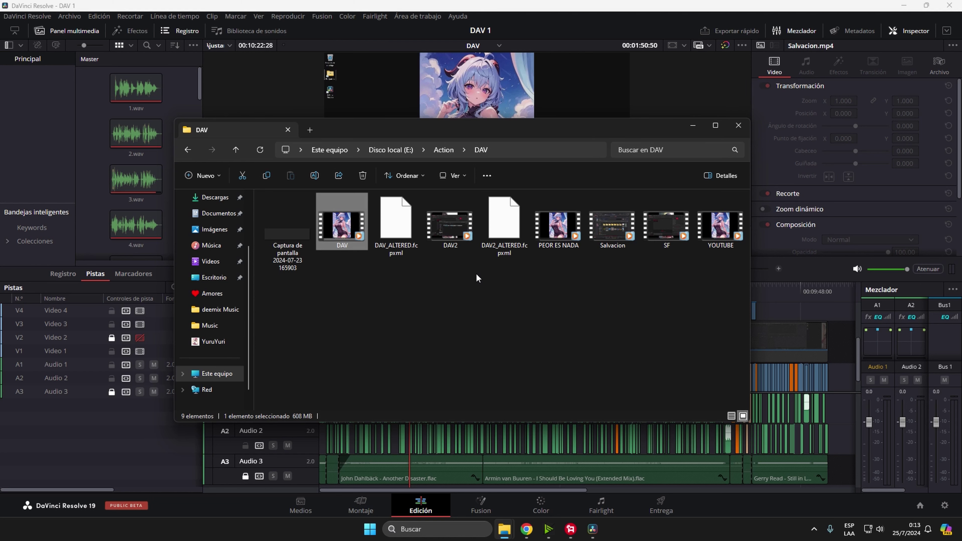
pyautogui.click(598, 96)
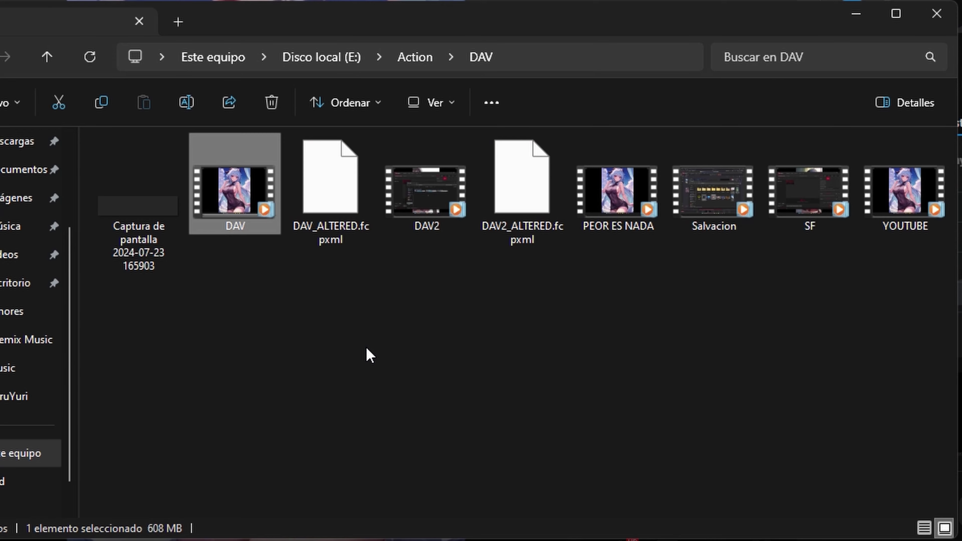
pyautogui.press('Delete')
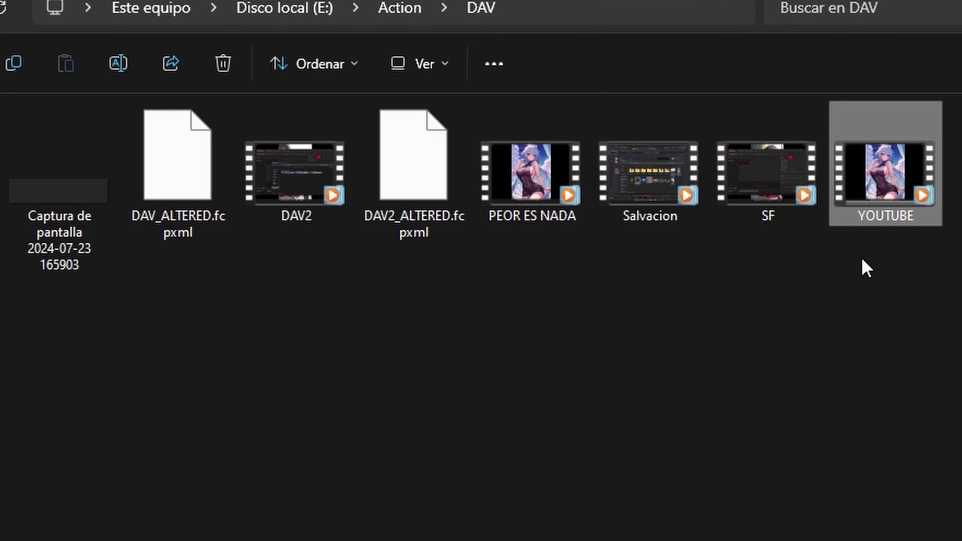
# Rename the YOUTUBE download to DAV.
pyautogui.moveTo(852, 219)
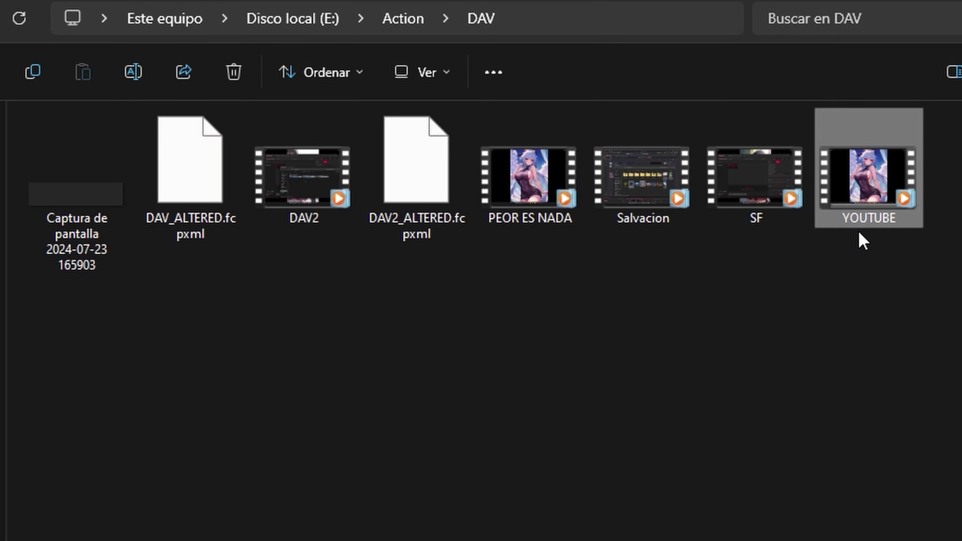
pyautogui.press('F2')
pyautogui.write('DAV')
pyautogui.press('Return')
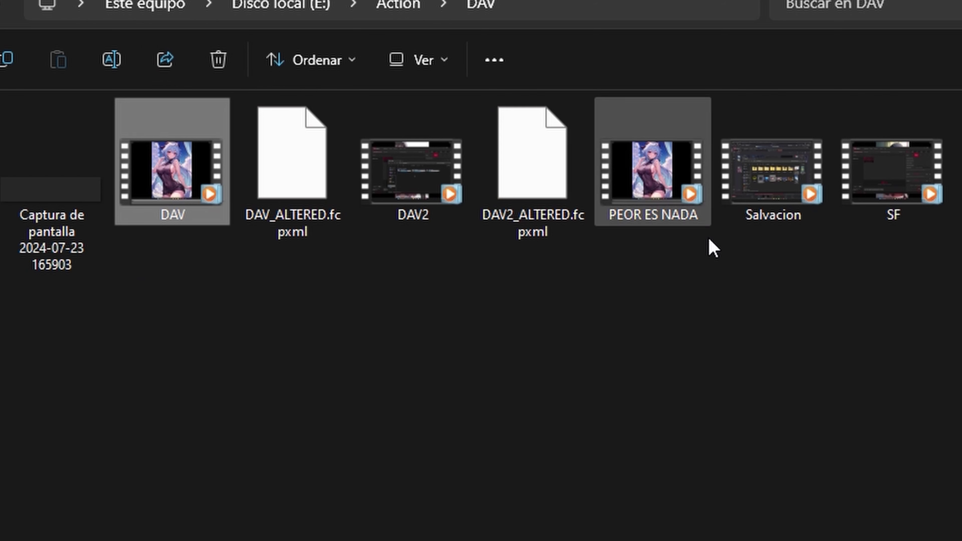
pyautogui.moveTo(118, 223)
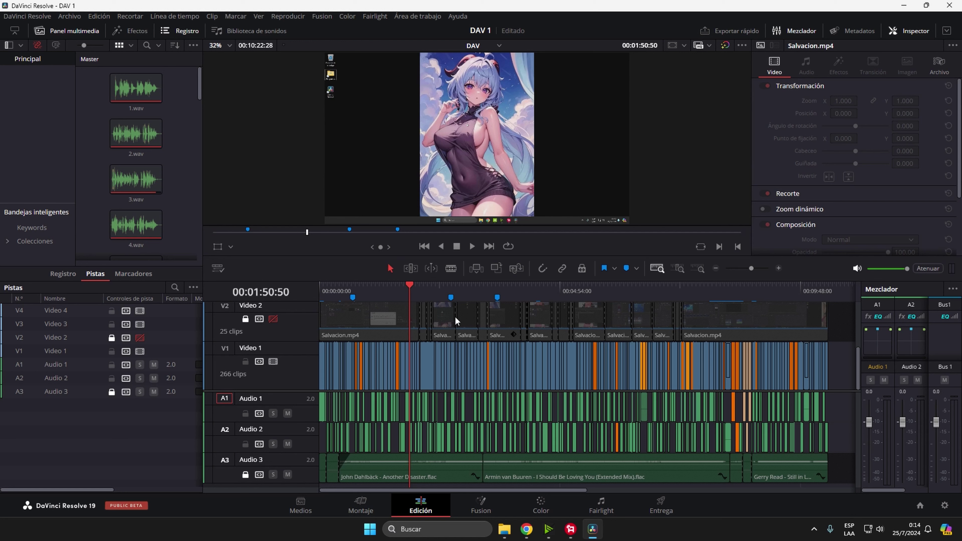
pyautogui.scroll(2, 554, 321)
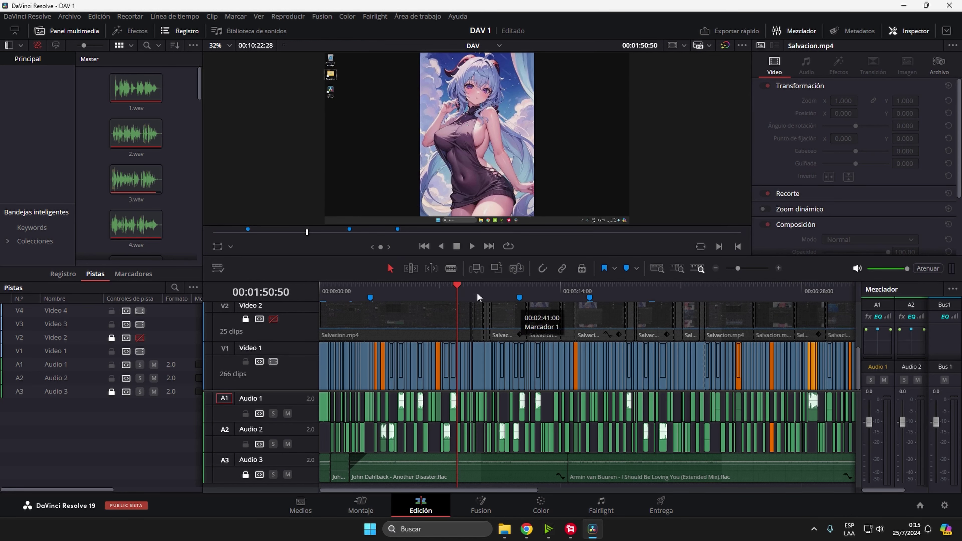
pyautogui.moveTo(475, 290); pyautogui.dragTo(533, 288)
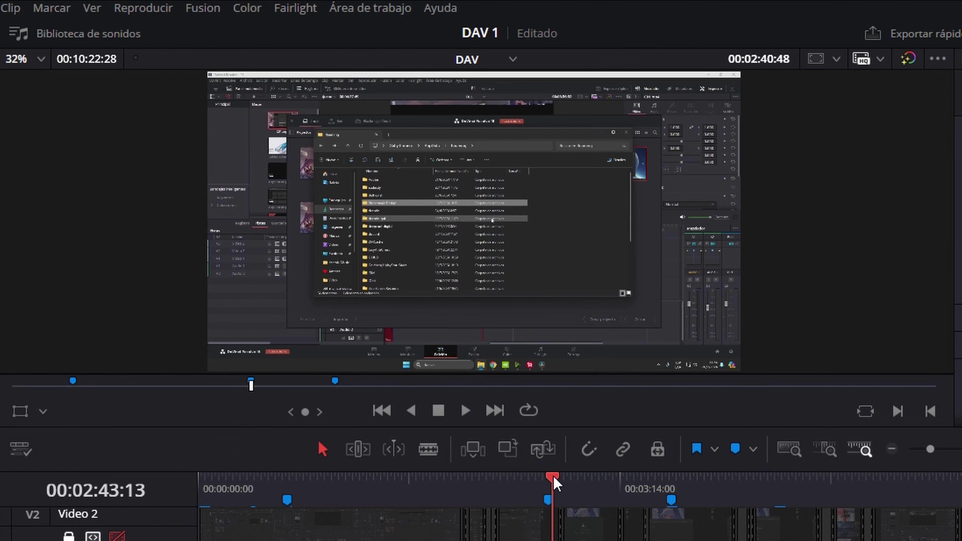
pyautogui.moveTo(573, 483); pyautogui.dragTo(712, 478)
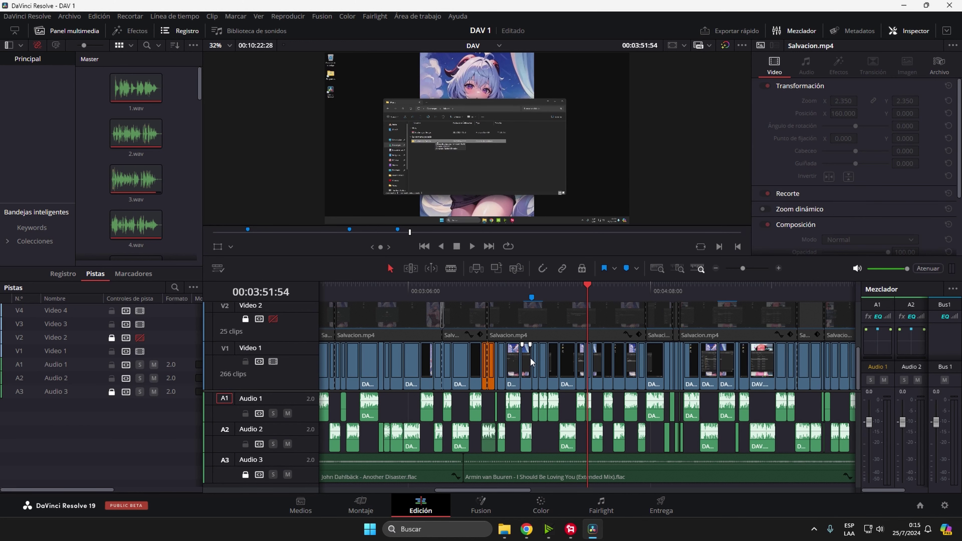
pyautogui.scroll(5, 584, 320)
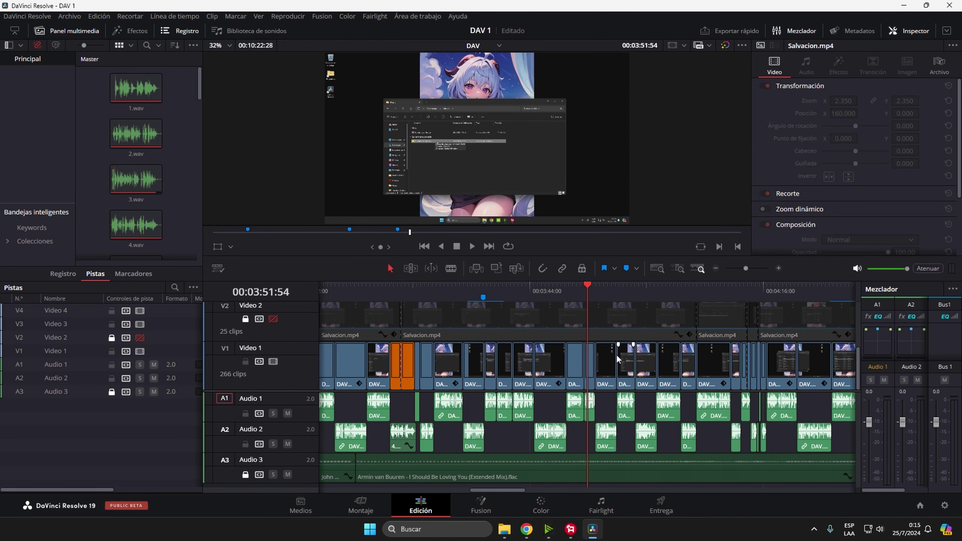
pyautogui.click(397, 288)
pyautogui.press('space')
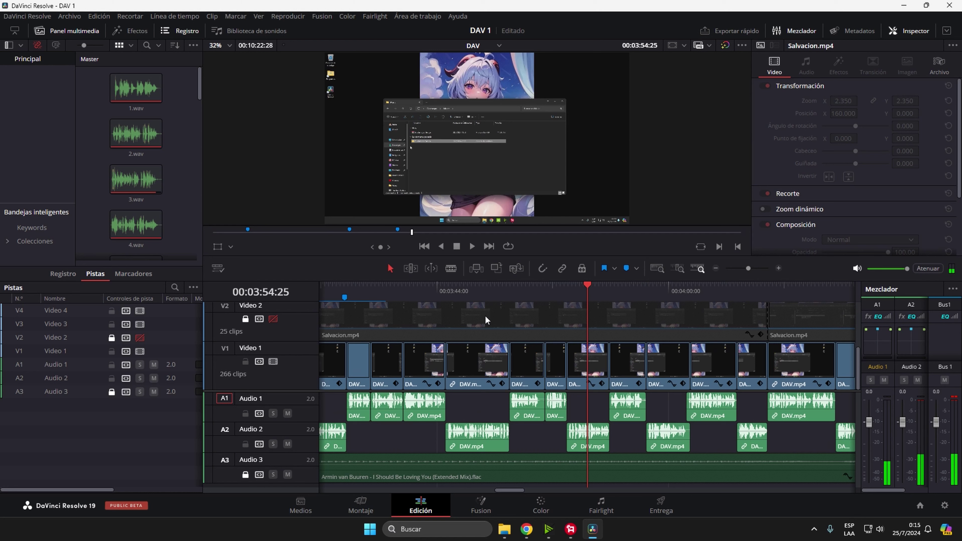
pyautogui.scroll(-2, 485, 320)
pyautogui.scroll(-1, 485, 320)
pyautogui.scroll(-2, 485, 320)
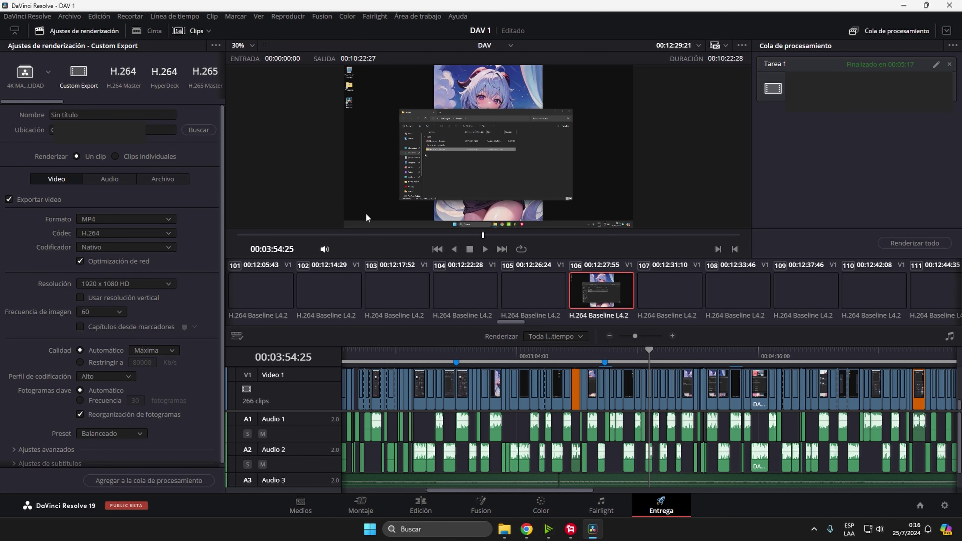
# Apply the 4K MAXIMA CALIDAD render preset on the Deliver page.
pyautogui.click(47, 77)
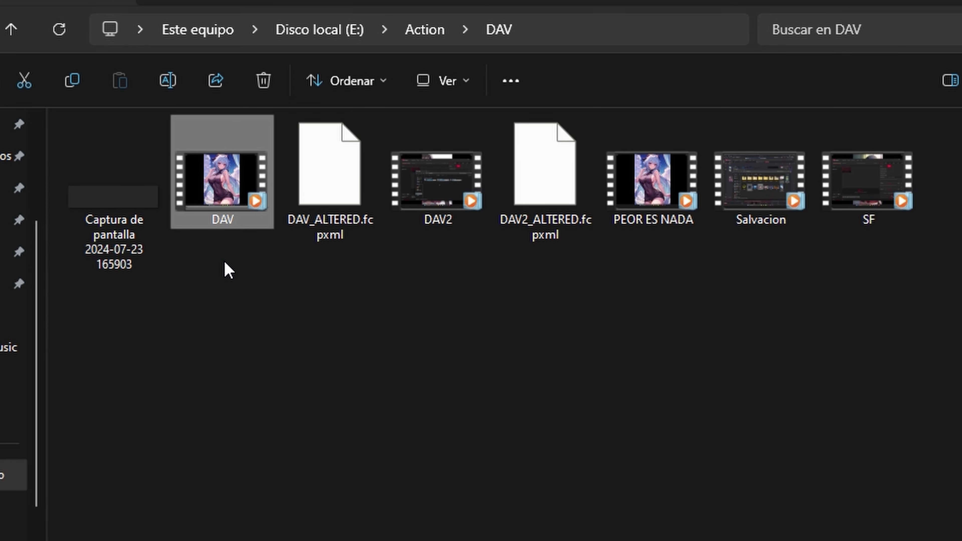
# Rename the 91,3 MB DAV video to YOUTUBE, then open the Recycle Bin.
pyautogui.click(665, 224)
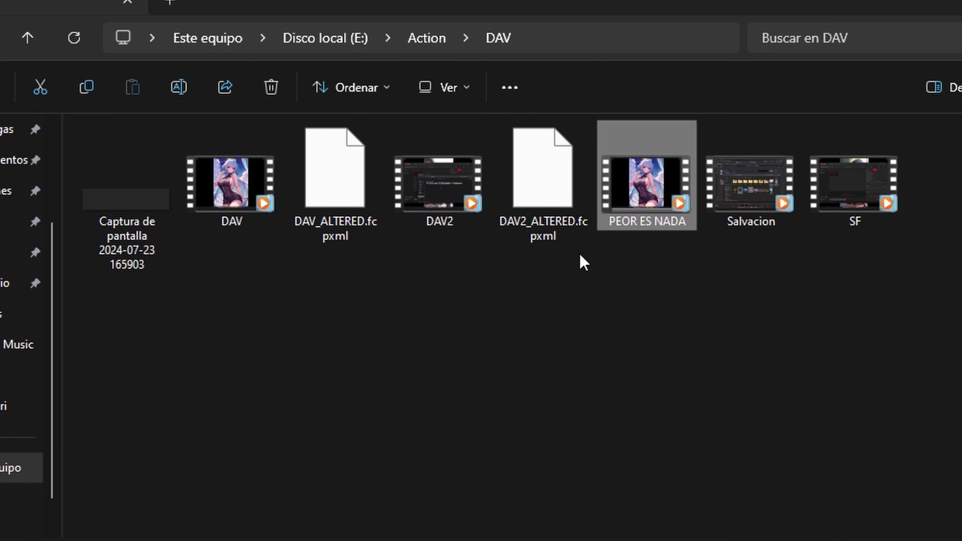
pyautogui.click(365, 241)
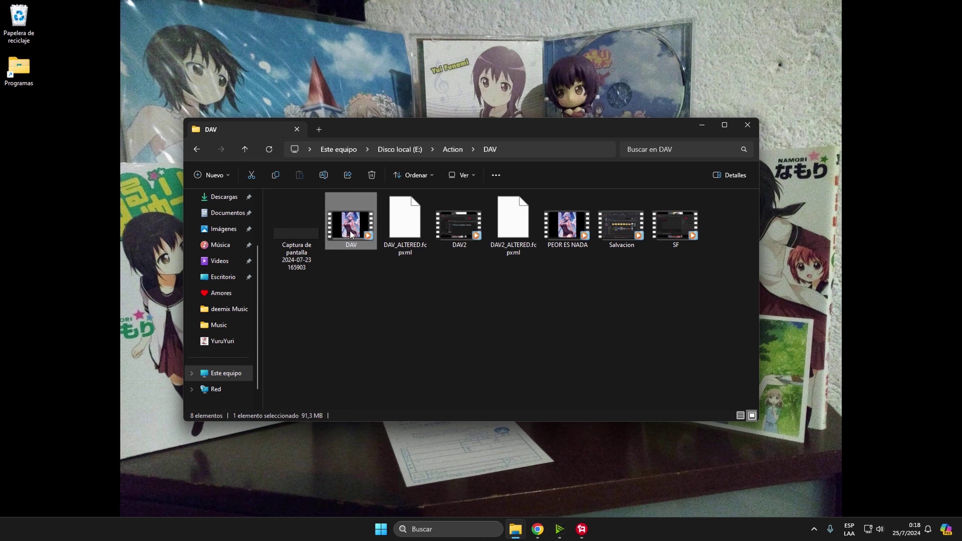
pyautogui.moveTo(351, 234)
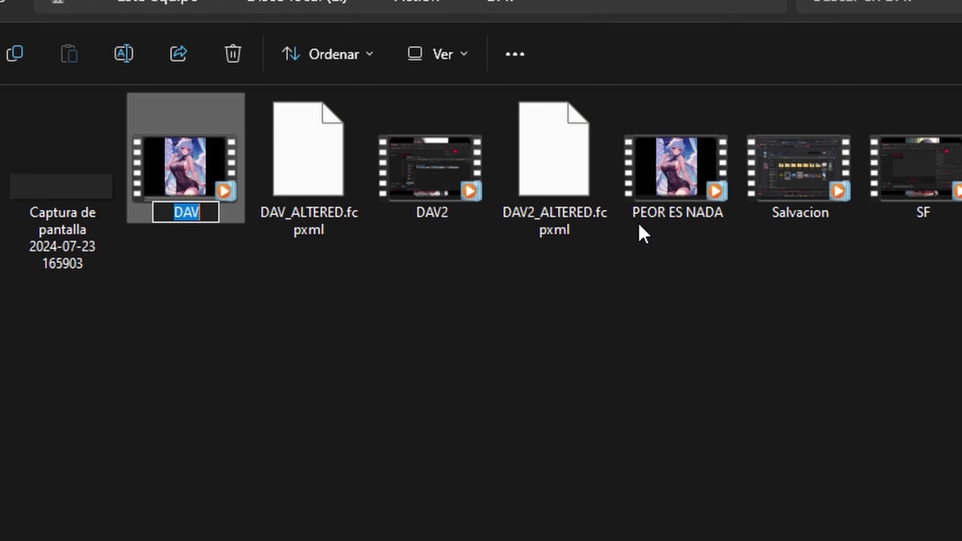
pyautogui.click(567, 235)
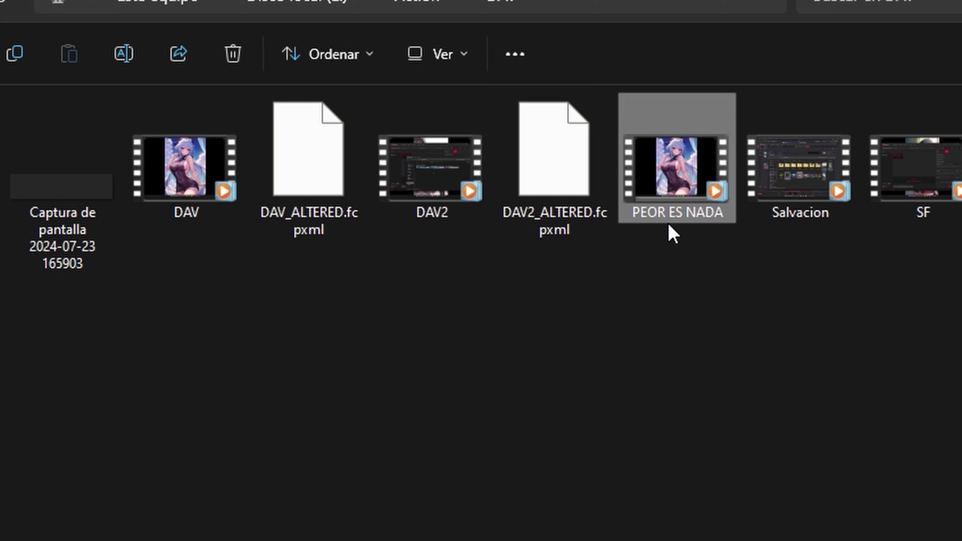
pyautogui.click(181, 216)
pyautogui.click(240, 223)
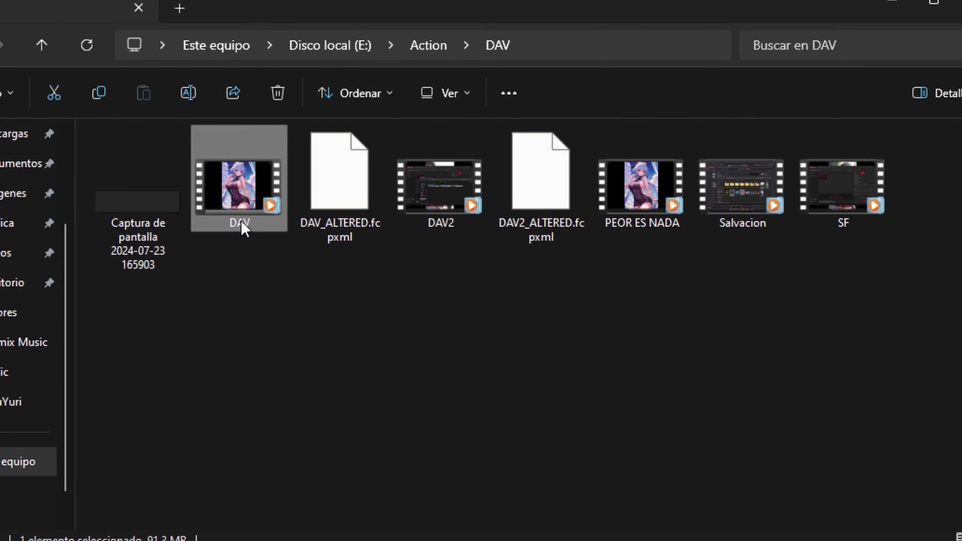
pyautogui.press('Delete')
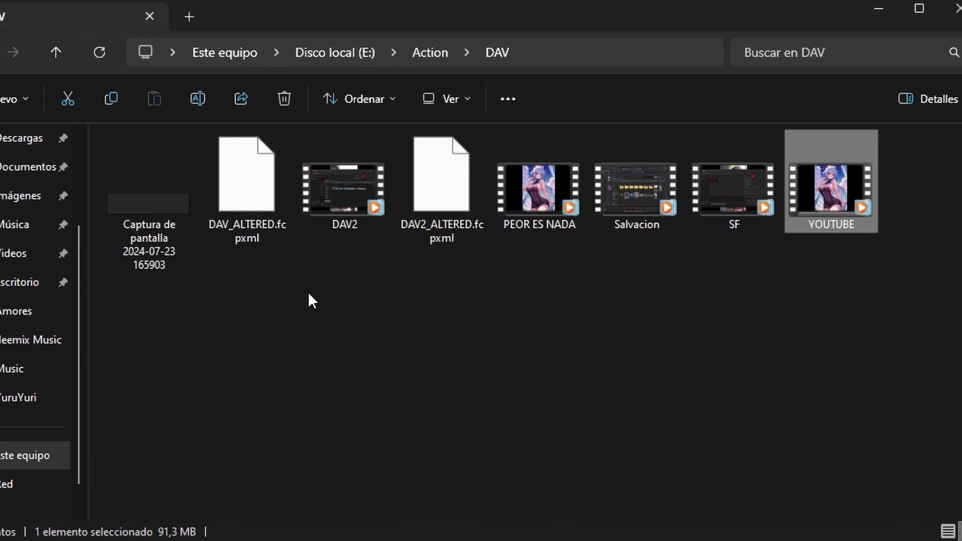
pyautogui.doubleClick(45, 47)
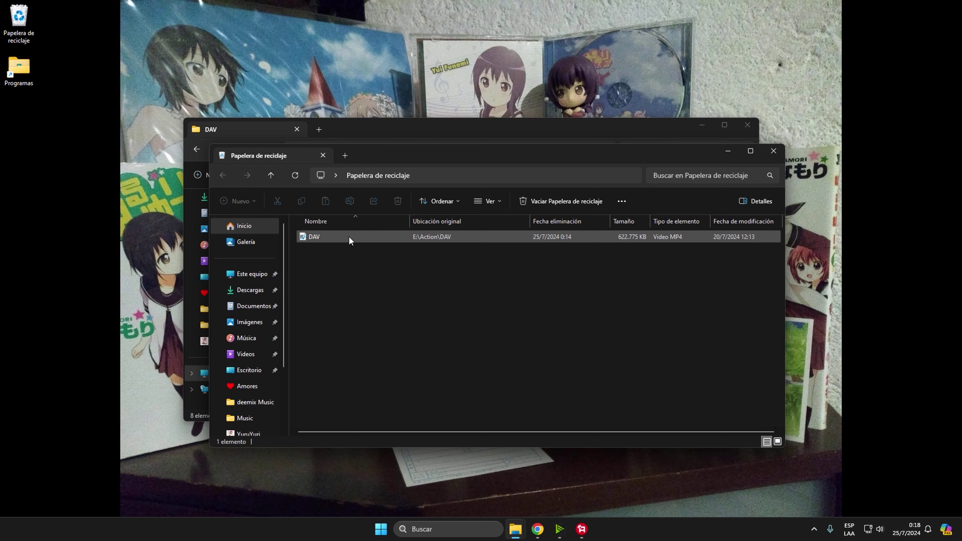
# Restore the DAV file with Restaurar and close the Recycle Bin window.
pyautogui.click(348, 236)
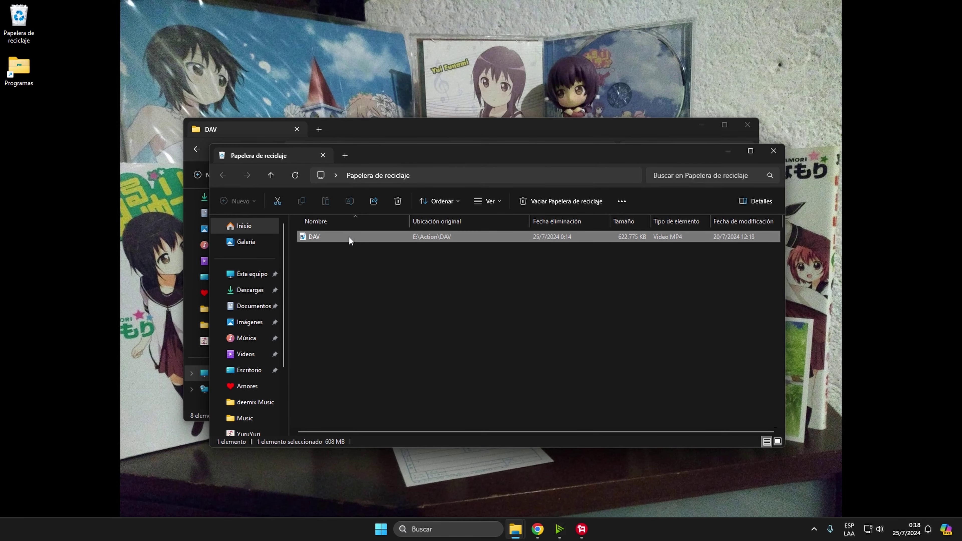
pyautogui.rightClick(348, 236)
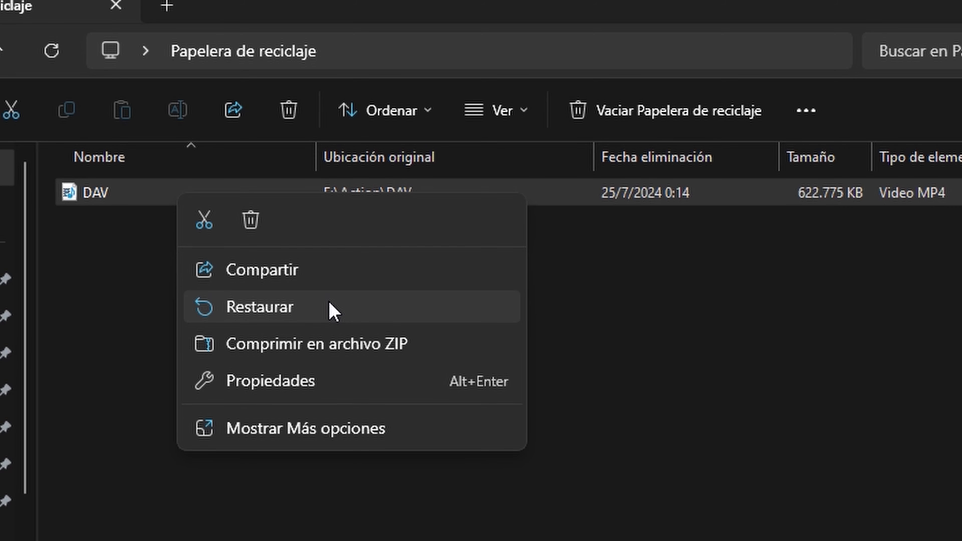
pyautogui.click(330, 303)
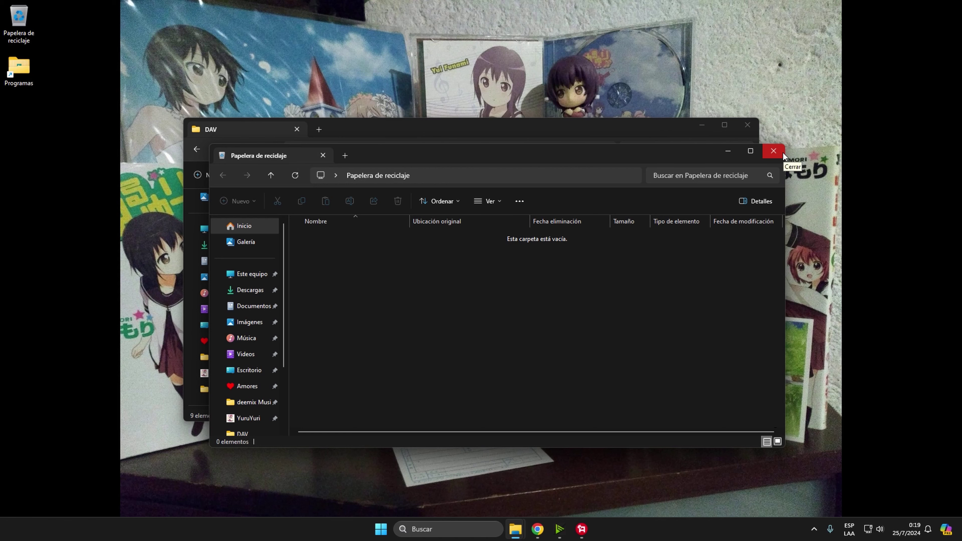
pyautogui.click(782, 153)
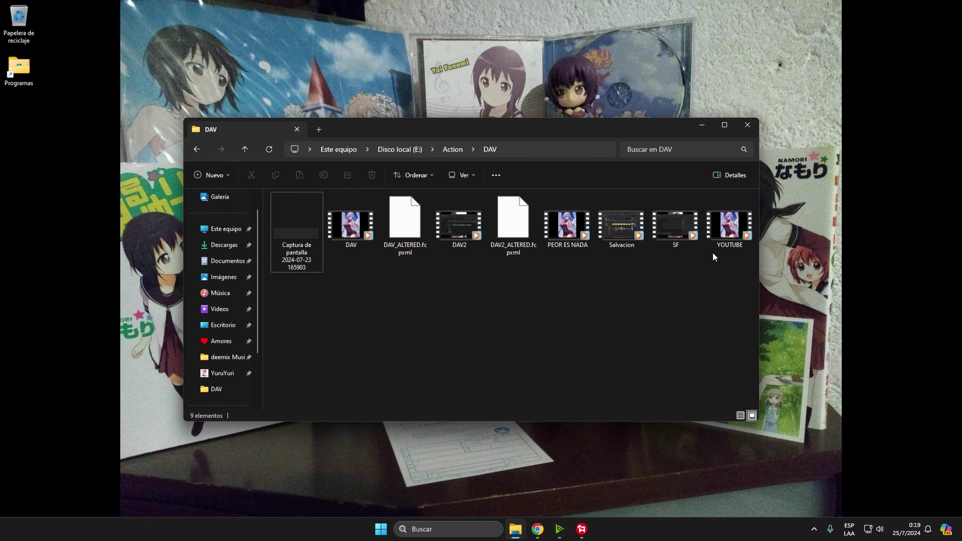
# Preview a recording, then compare file sizes: DAV video 608 MB vs. YOUTUBE 91,3 MB and PEOR ES NADA.
pyautogui.doubleClick(574, 235)
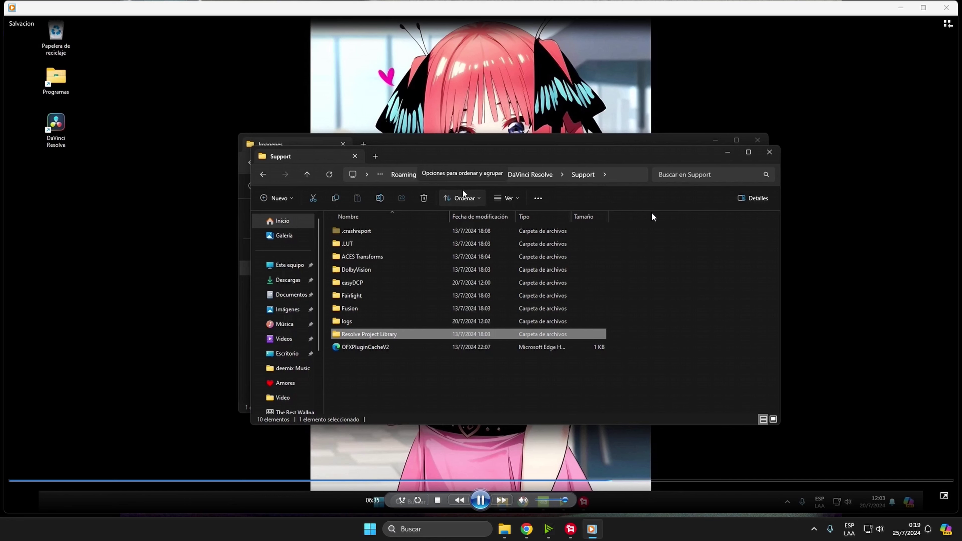
pyautogui.click(945, 8)
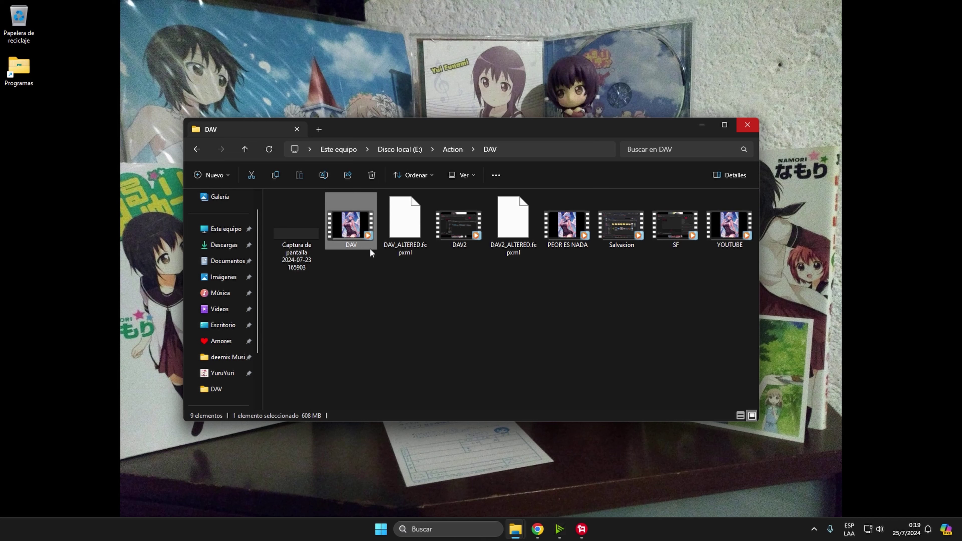
pyautogui.click(714, 221)
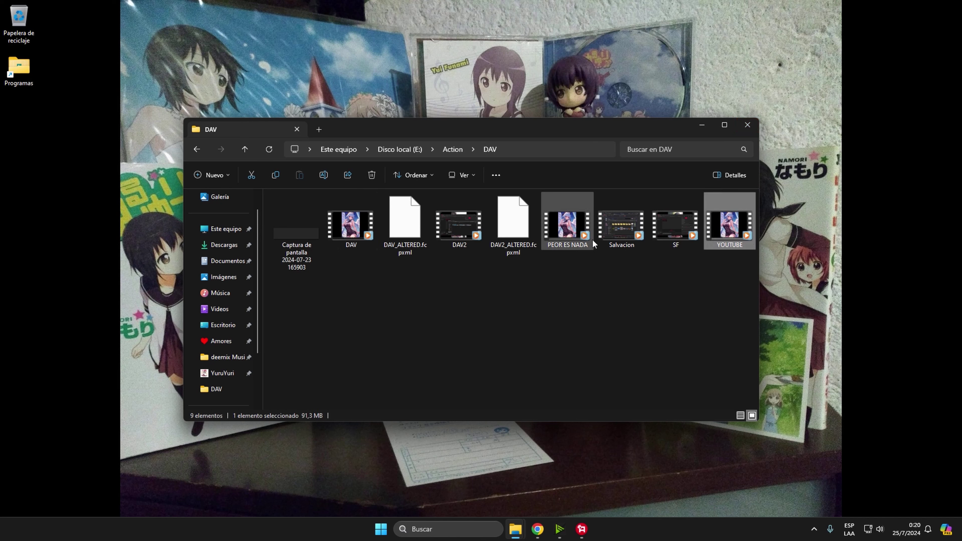
pyautogui.click(560, 220)
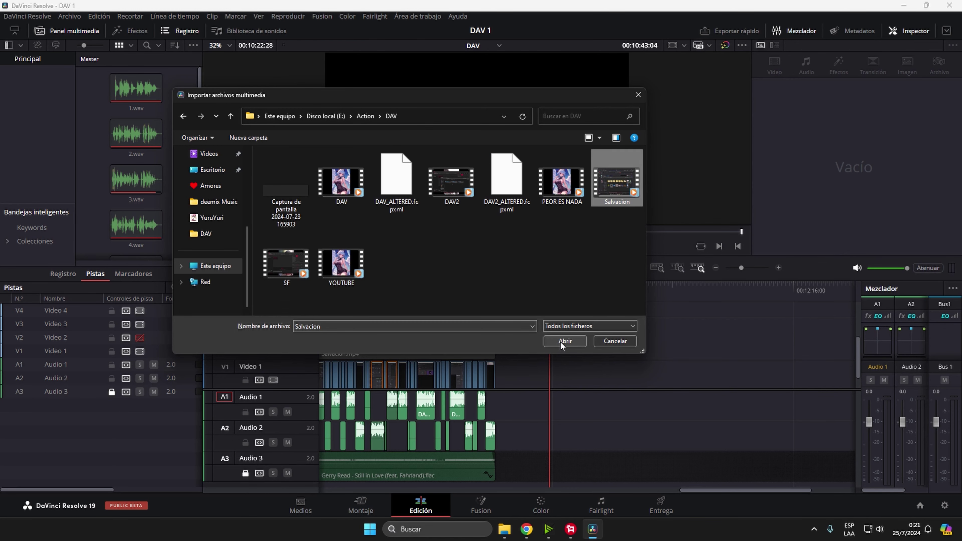
# Import Salvacion.mp4, drop it onto Video 2 at the playhead, then select it and scrub.
pyautogui.click(560, 342)
pyautogui.moveTo(136, 182)
pyautogui.mouseDown()
pyautogui.moveTo(650, 409)
pyautogui.moveTo(617, 350)
pyautogui.mouseUp()
pyautogui.click(649, 409)
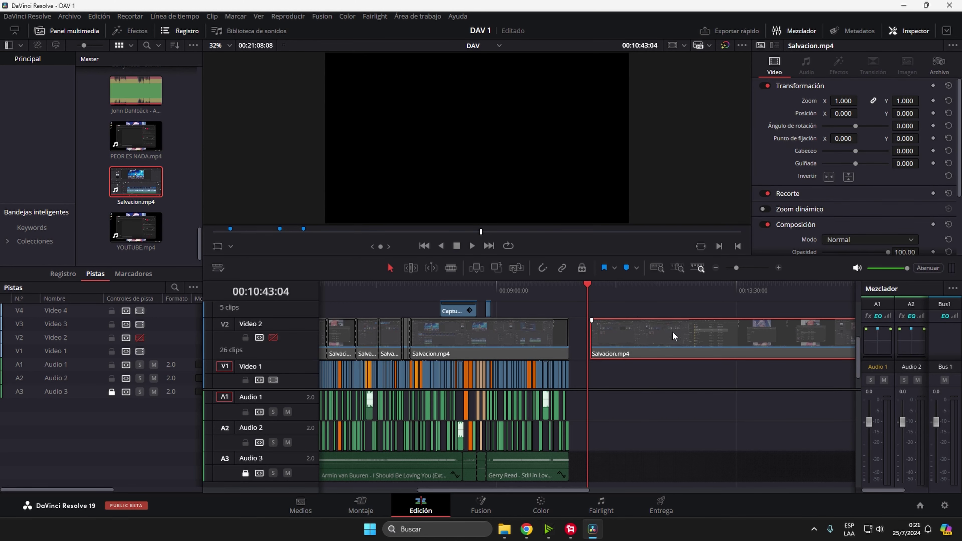
pyautogui.moveTo(587, 288)
pyautogui.mouseDown()
pyautogui.moveTo(574, 291)
pyautogui.moveTo(699, 290)
pyautogui.moveTo(432, 288)
pyautogui.moveTo(662, 289)
pyautogui.mouseUp()
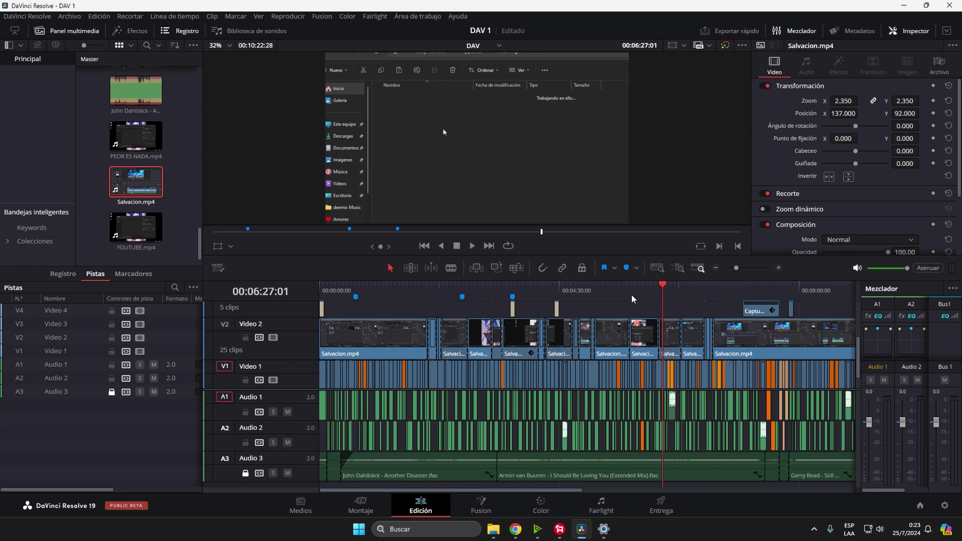
pyautogui.scroll(-1, 633, 299)
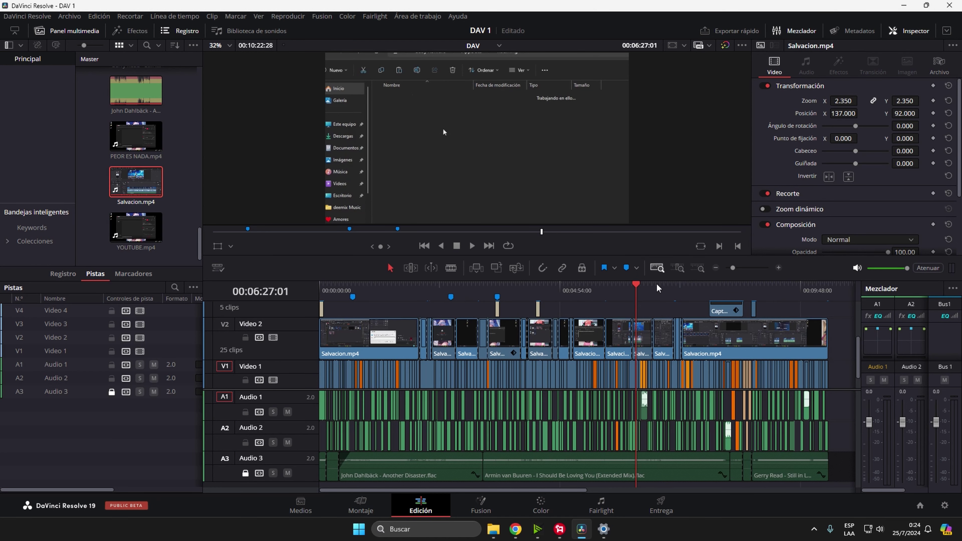